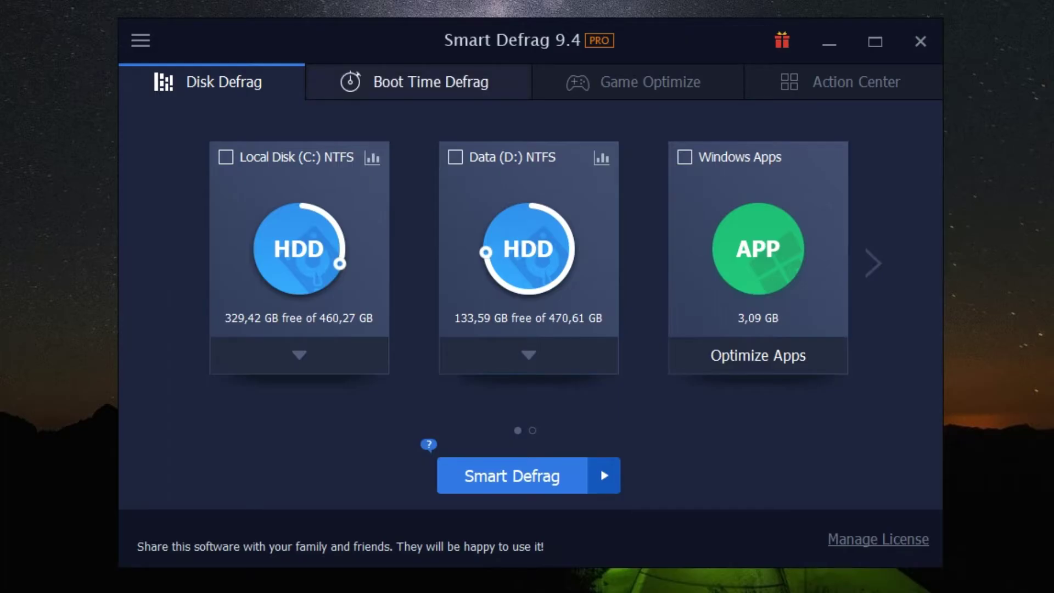
# Browse the Boot Time Defrag, Game Optimize and added-files pages, ending back on the drive cards.
pyautogui.click(419, 82)
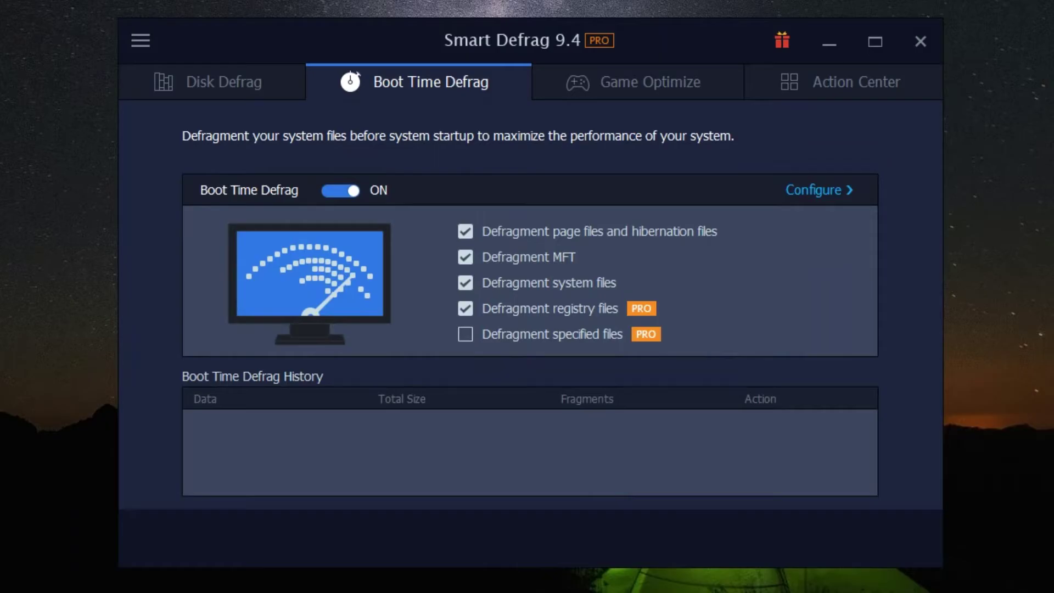
pyautogui.click(650, 82)
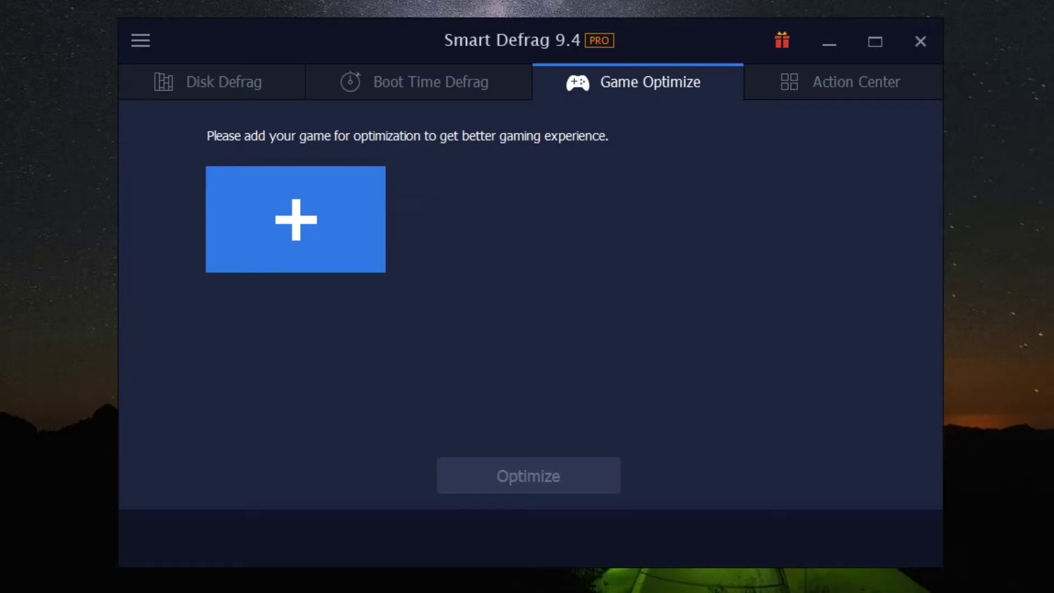
pyautogui.click(431, 81)
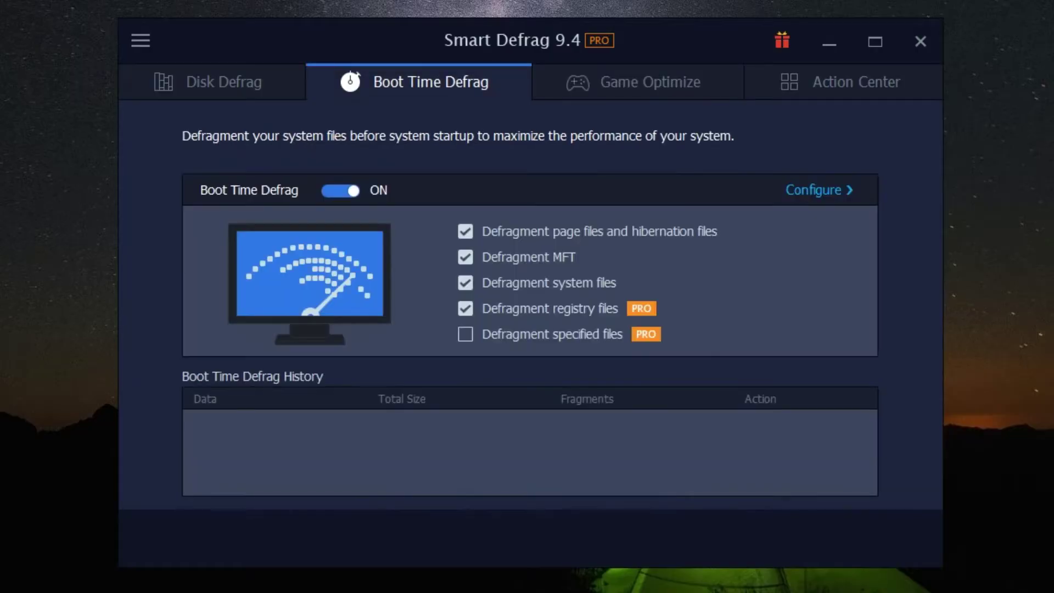
pyautogui.click(224, 81)
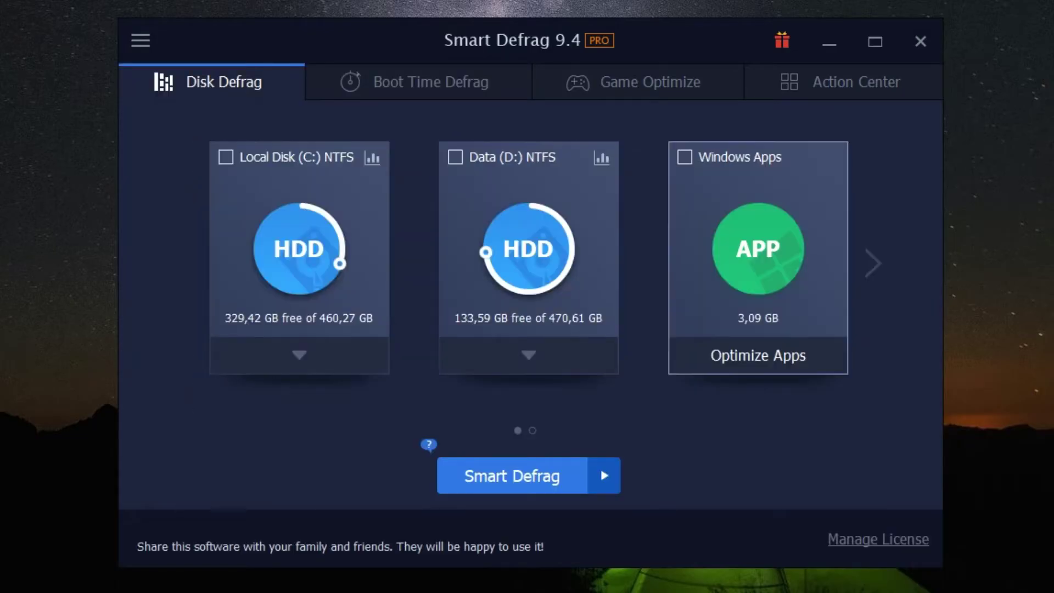
pyautogui.click(873, 263)
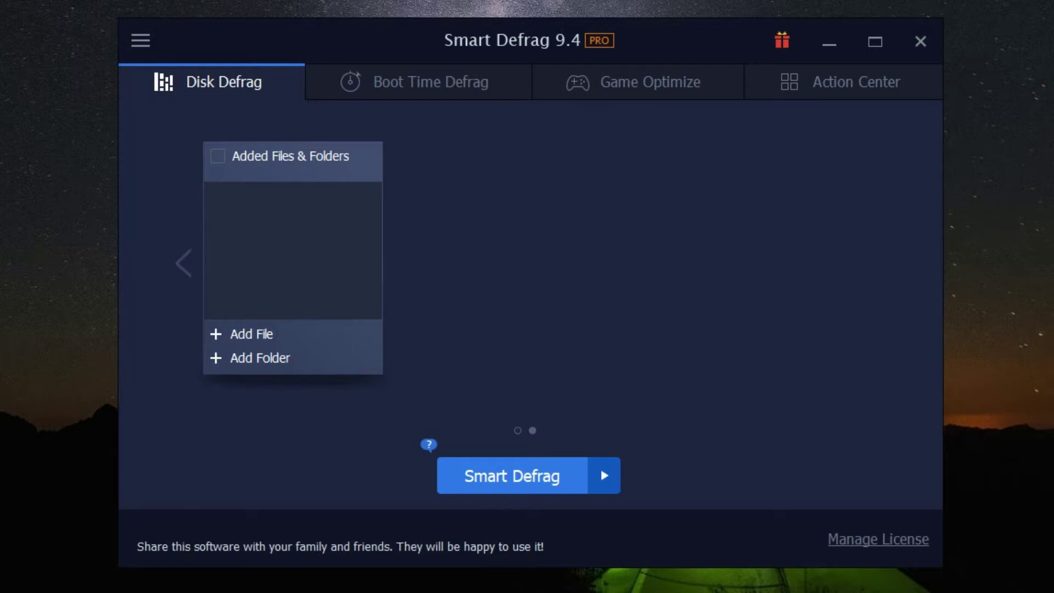
pyautogui.click(183, 264)
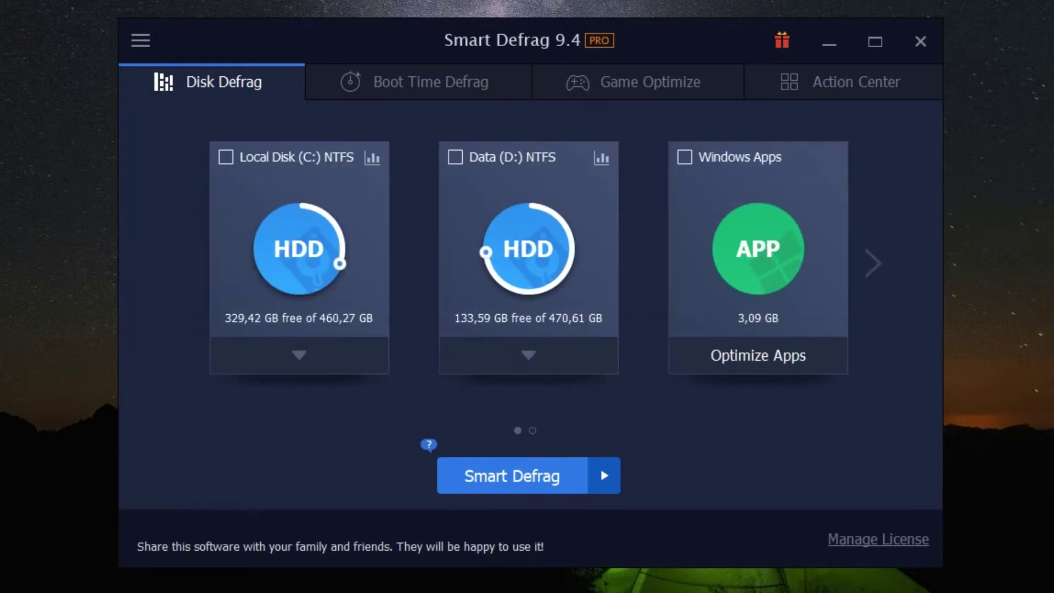
pyautogui.click(604, 476)
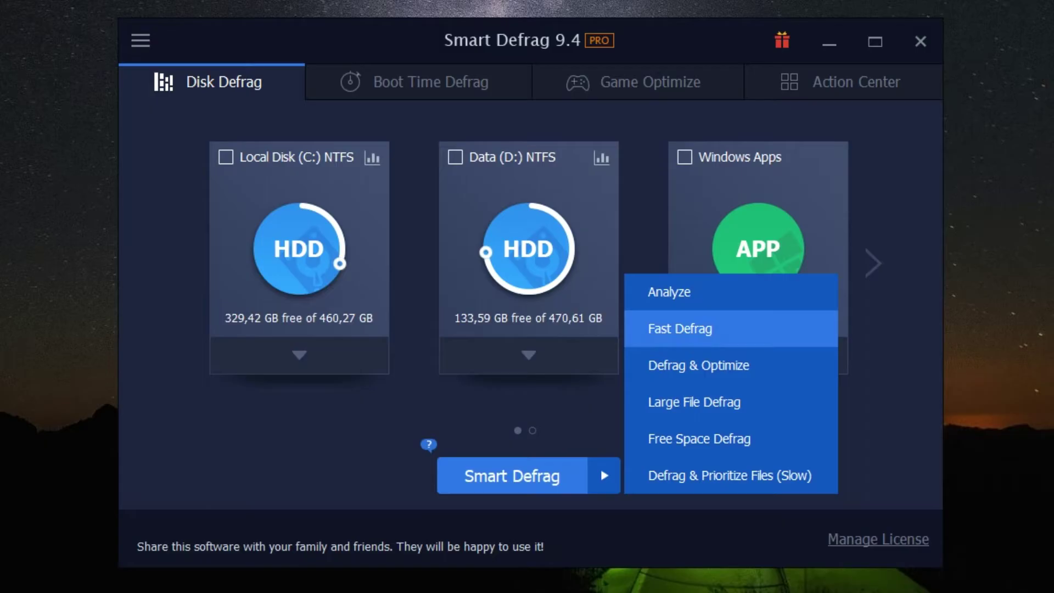
pyautogui.press('Escape')
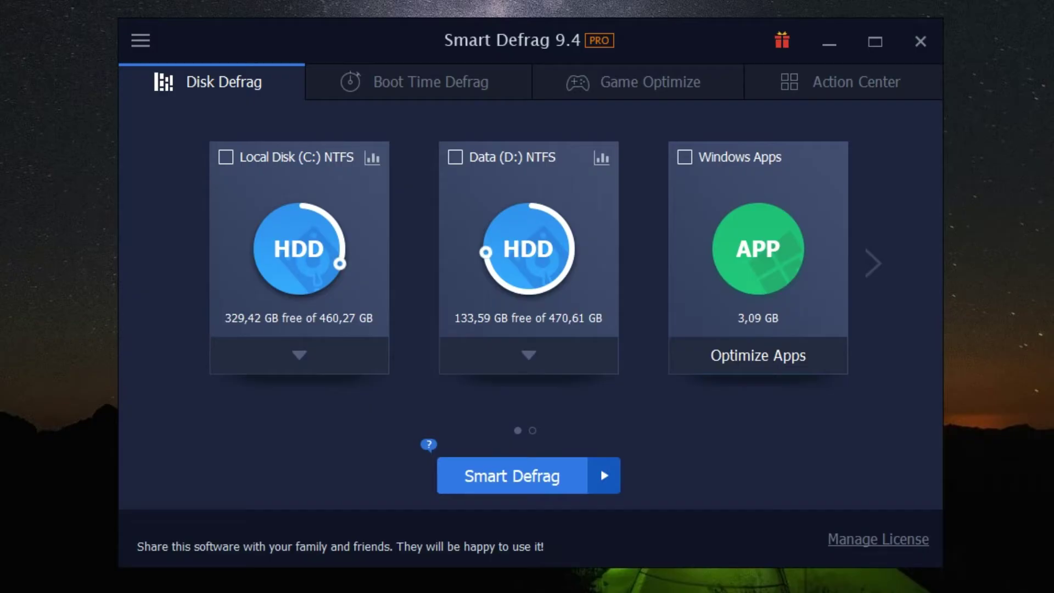
# Select Local Disk (C:), Data (D:) and Windows Apps for defragmentation.
pyautogui.click(226, 157)
pyautogui.click(226, 157)
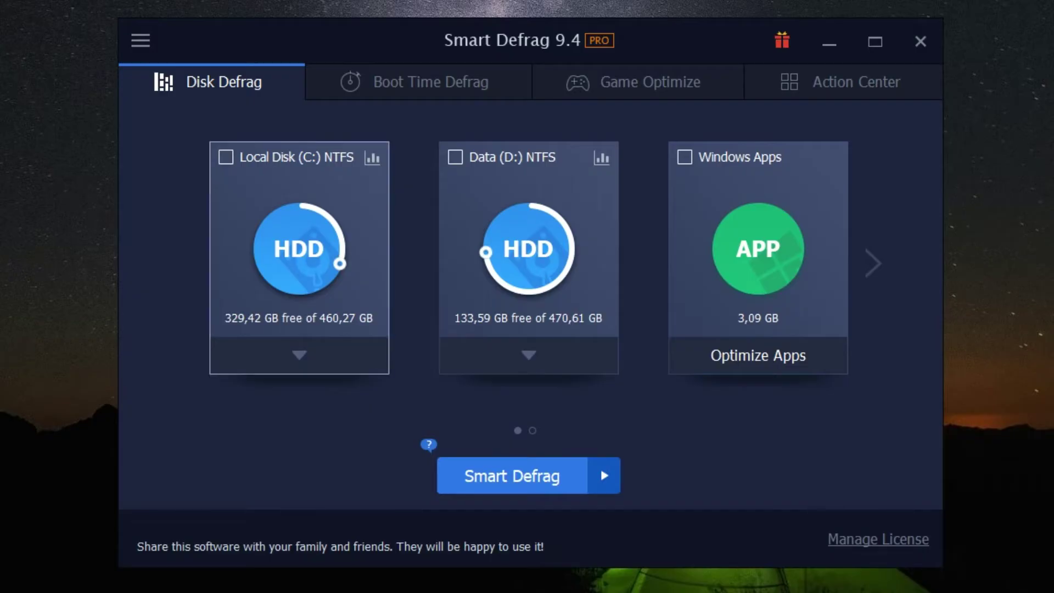
pyautogui.click(455, 157)
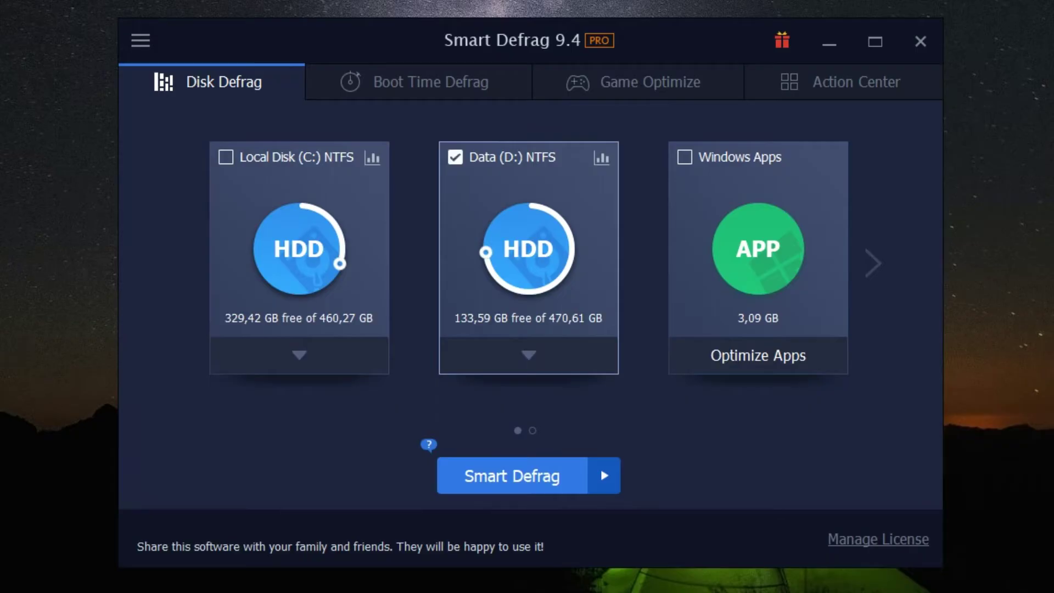
pyautogui.click(455, 157)
pyautogui.click(685, 157)
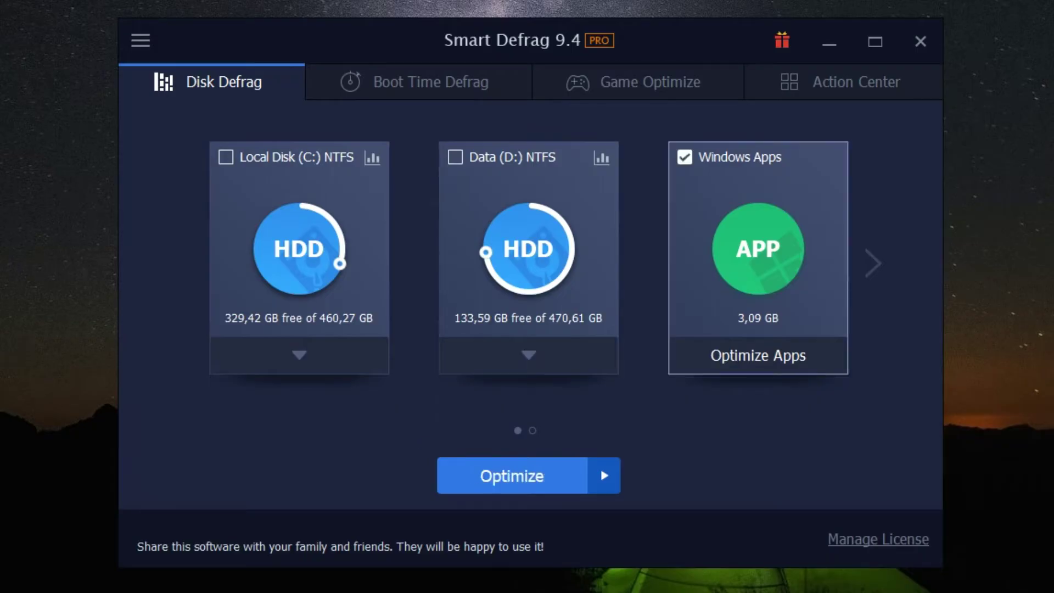
pyautogui.click(455, 157)
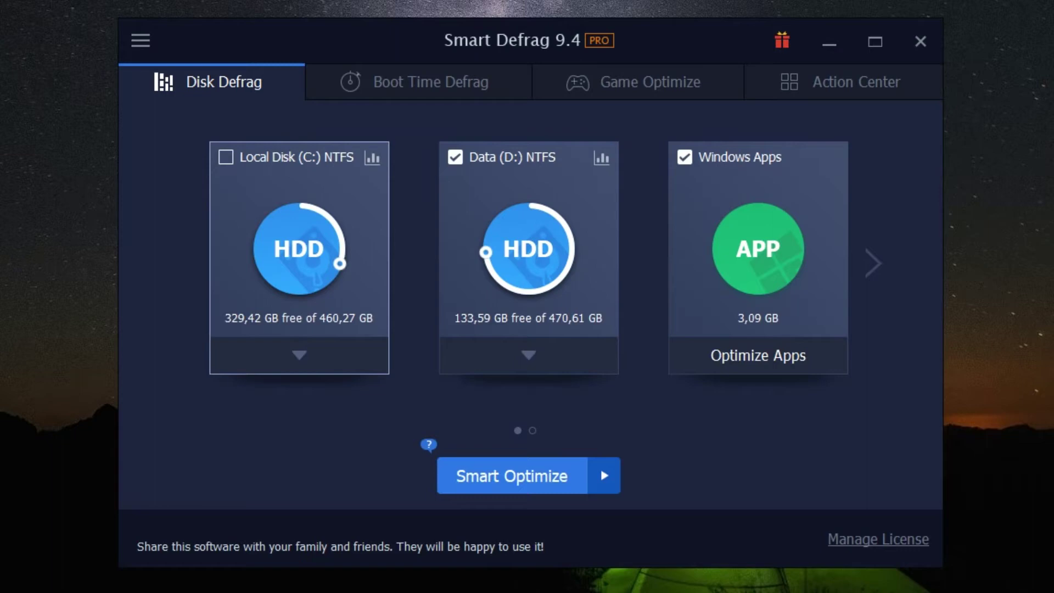
pyautogui.click(225, 157)
# Switch Local Disk (C:) from Boot Time Defrag to Auto Defrag and open its Auto Defrag settings.
pyautogui.click(299, 354)
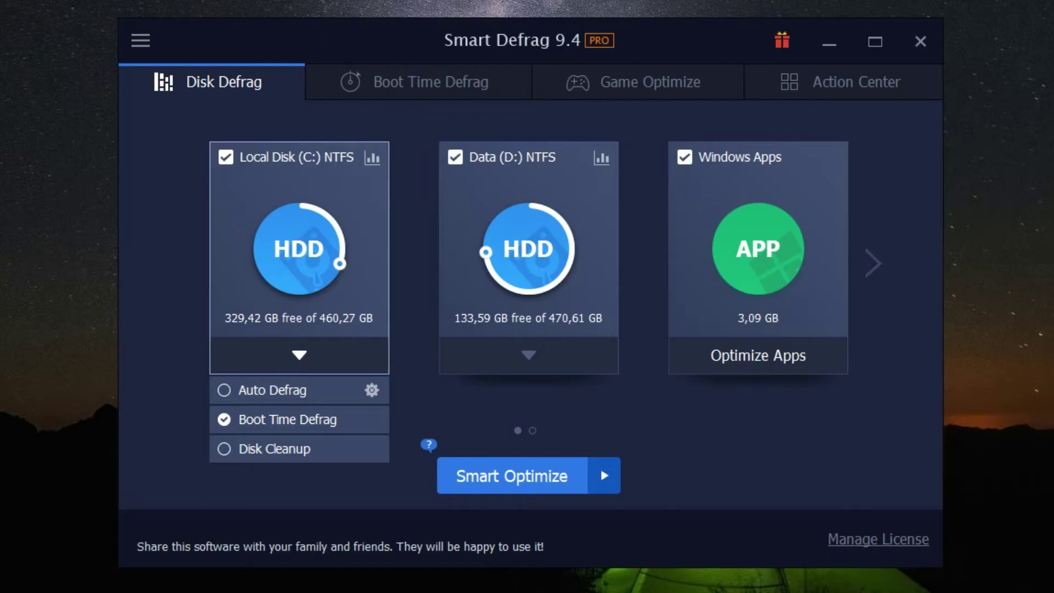
pyautogui.click(224, 391)
pyautogui.click(224, 420)
pyautogui.click(372, 390)
pyautogui.moveTo(300, 355)
pyautogui.click(372, 390)
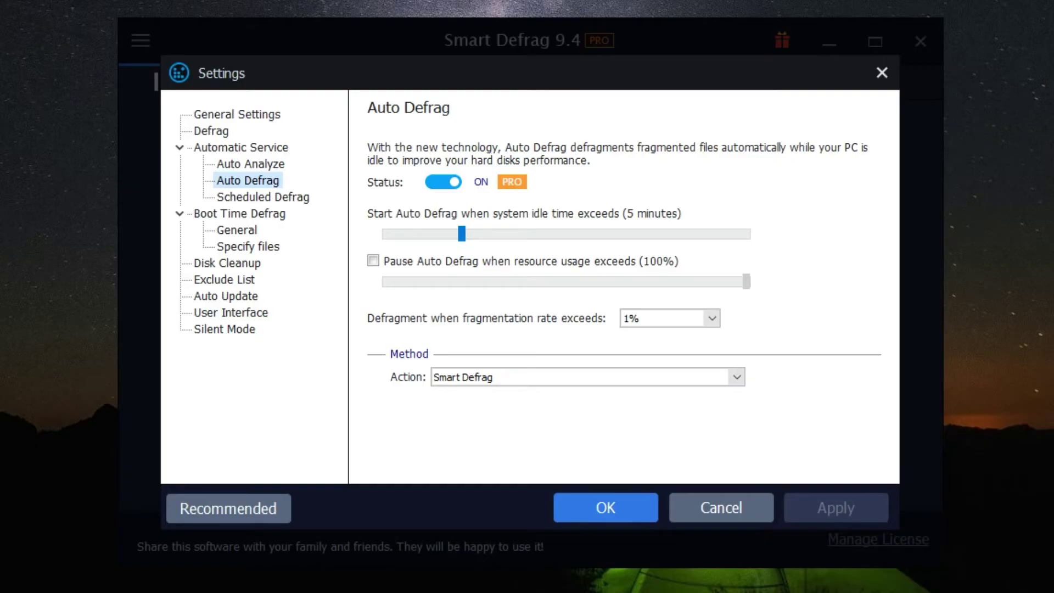
pyautogui.click(263, 197)
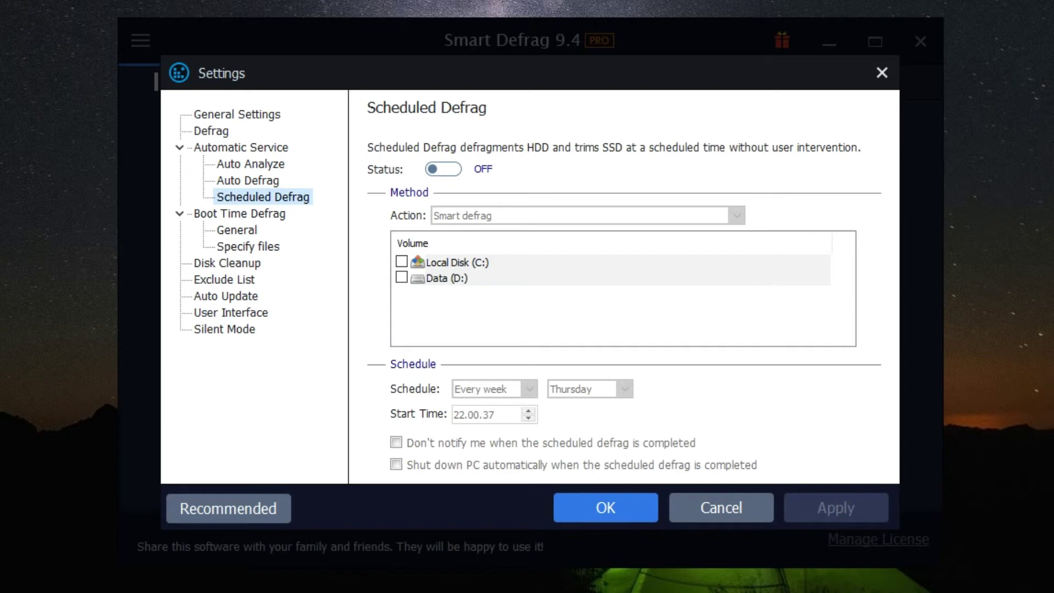
pyautogui.click(443, 169)
pyautogui.click(443, 169)
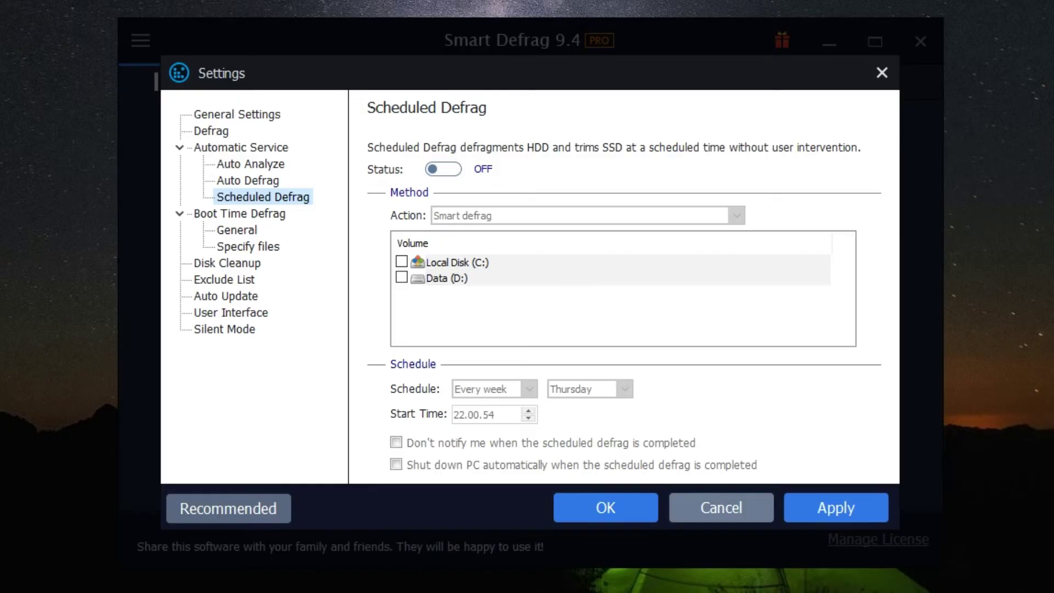
pyautogui.click(721, 508)
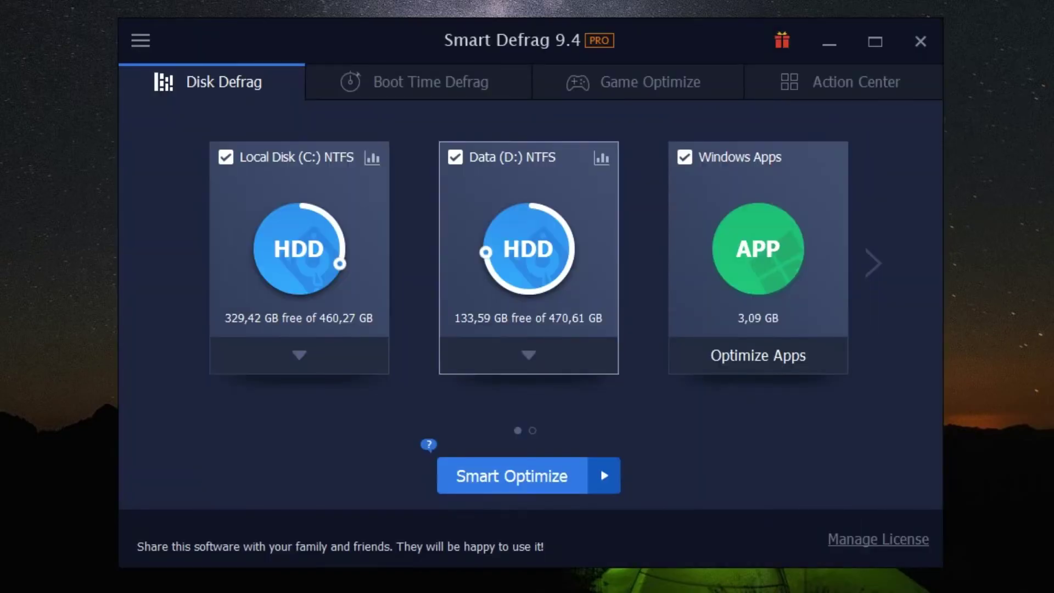
# Enable boot-time defrag, keeping page/hibernation files, MFT, system files and registry files all included.
pyautogui.click(418, 82)
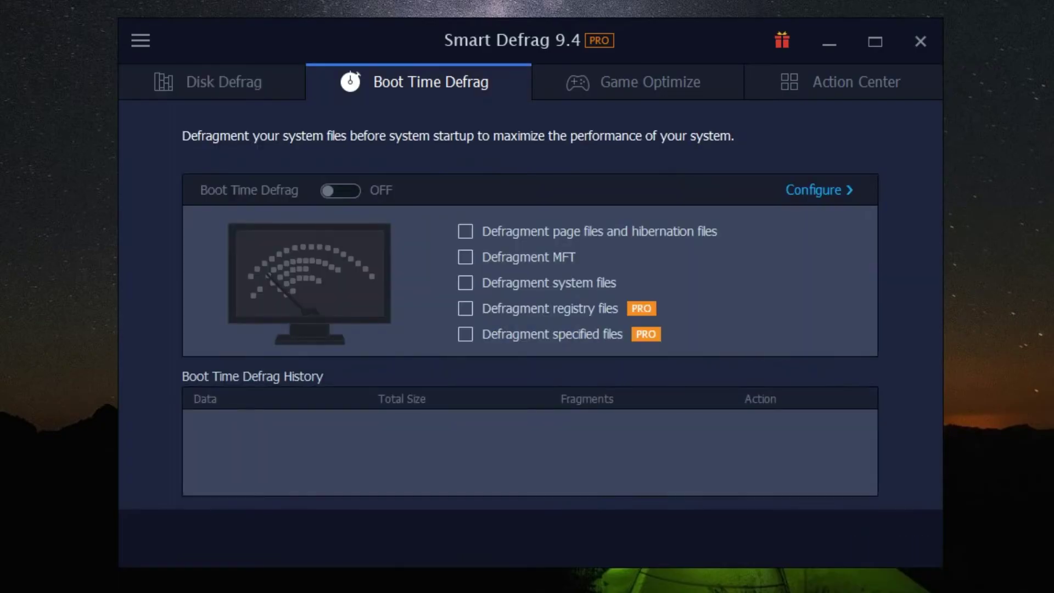
pyautogui.click(340, 191)
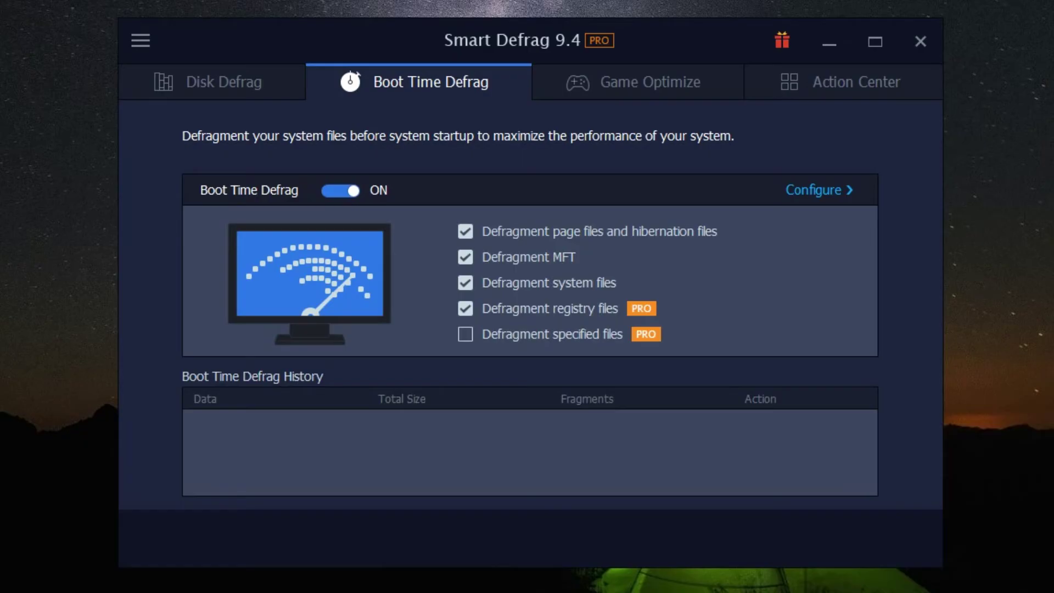
pyautogui.click(465, 232)
pyautogui.click(465, 232)
pyautogui.click(465, 257)
pyautogui.click(465, 257)
pyautogui.click(465, 282)
pyautogui.click(465, 283)
pyautogui.click(465, 309)
pyautogui.click(465, 308)
pyautogui.click(818, 189)
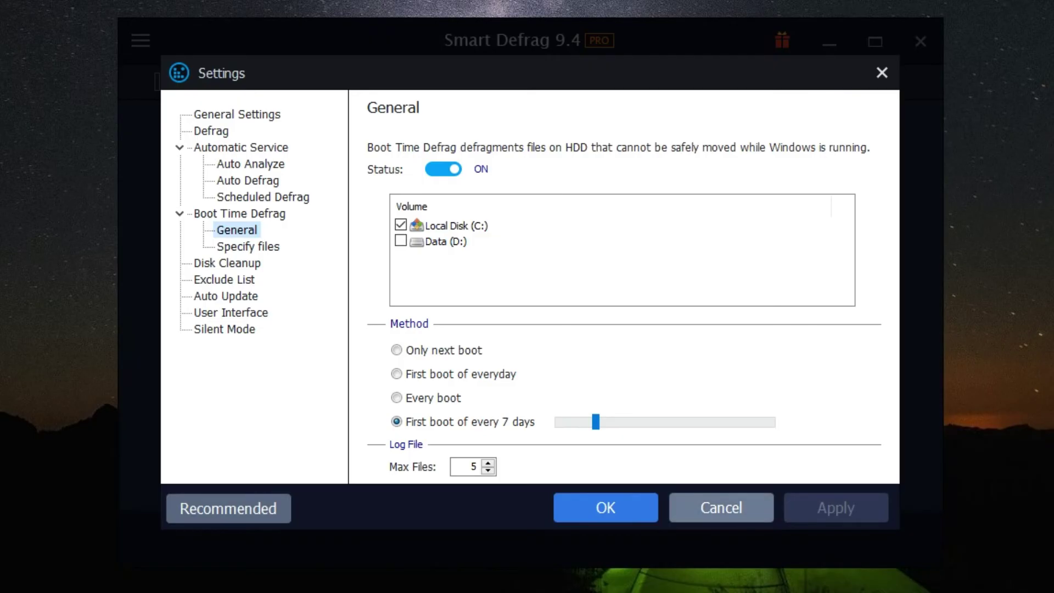
pyautogui.click(721, 507)
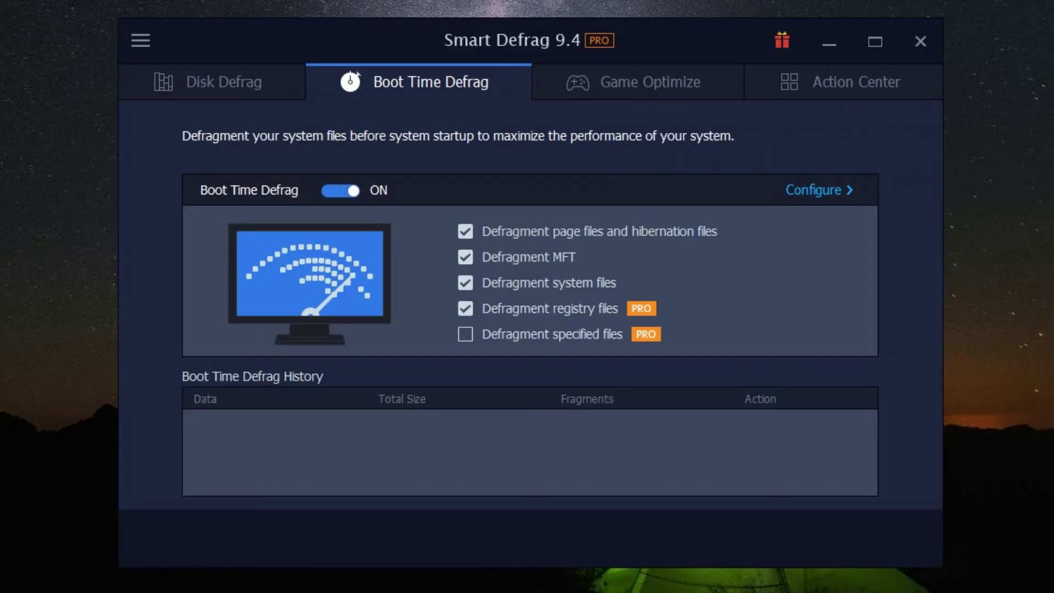
# Keep boot-time defrag on, return to the drive list and expand Local Disk (C:)'s options.
pyautogui.click(340, 191)
pyautogui.click(340, 191)
pyautogui.click(637, 82)
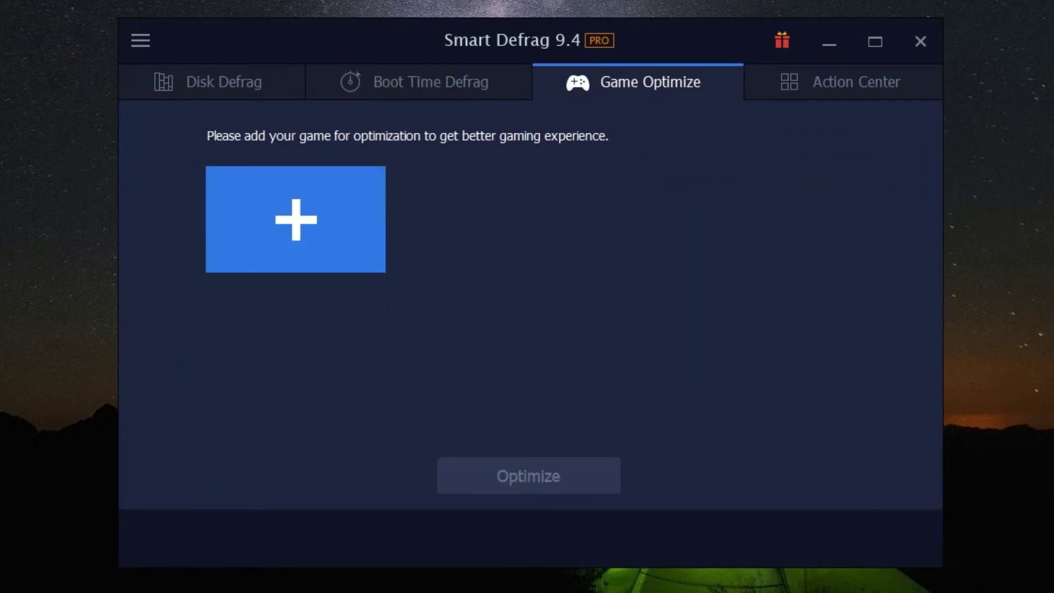
pyautogui.click(423, 82)
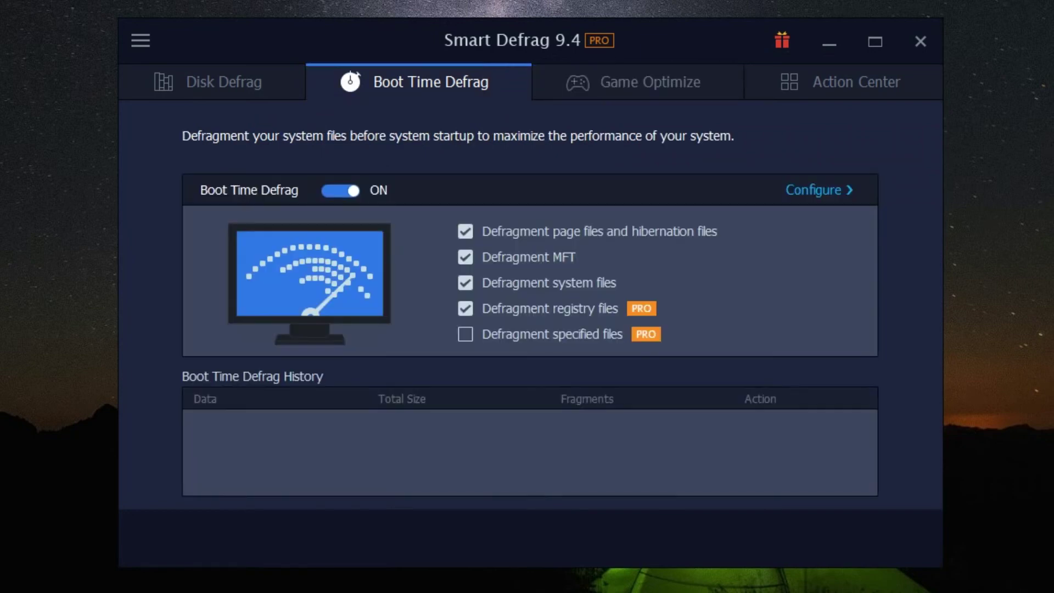
pyautogui.click(220, 83)
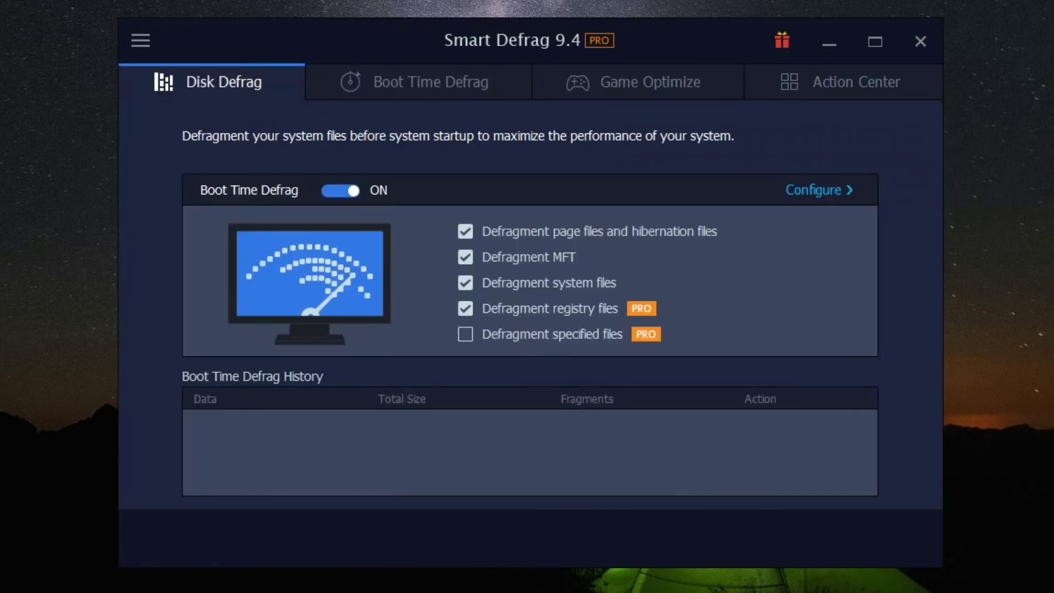
pyautogui.click(299, 355)
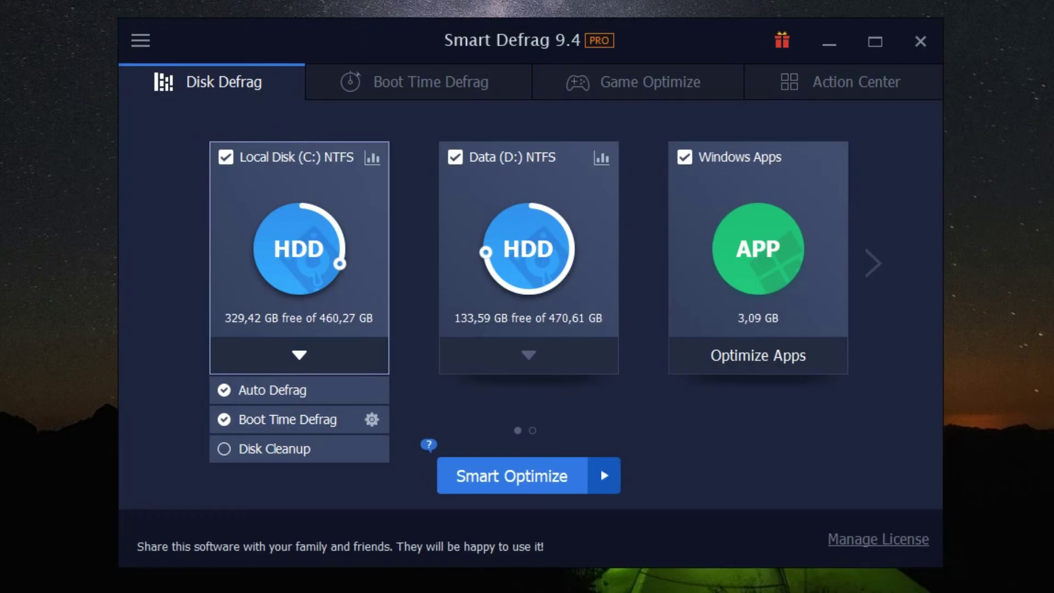
# Turn off Auto Defrag for Local Disk (C:).
pyautogui.click(224, 390)
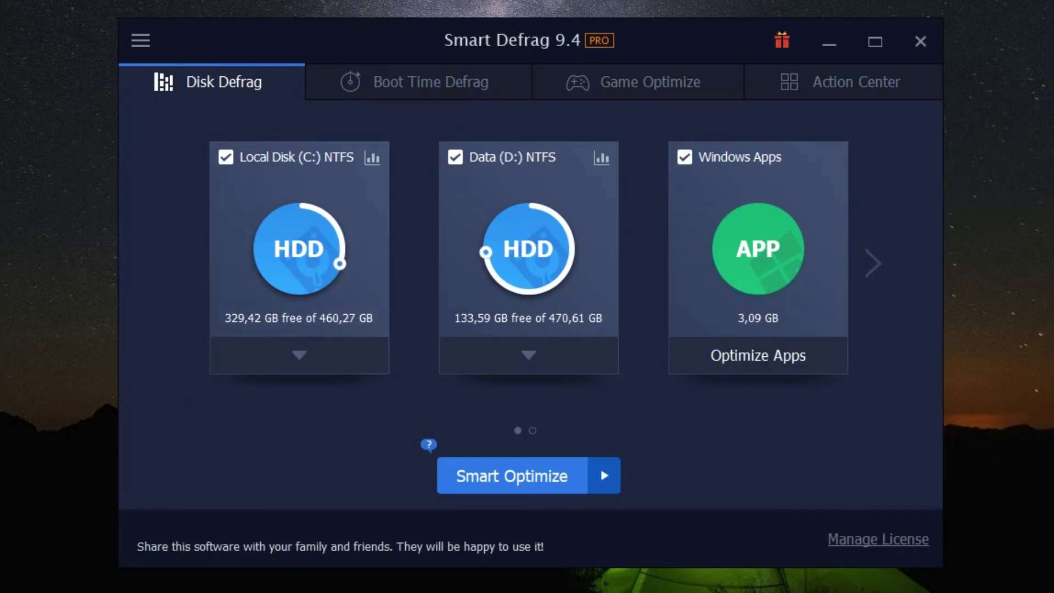
pyautogui.moveTo(529, 355)
pyautogui.moveTo(528, 391)
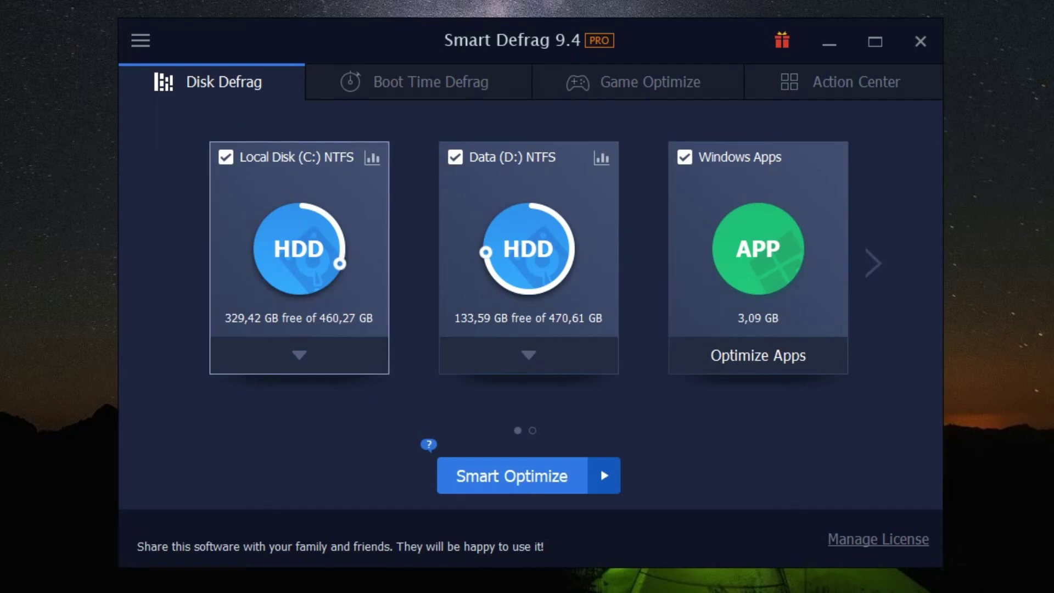
# Deselect Local Disk (C:), Data (D:) and Windows Apps.
pyautogui.click(226, 157)
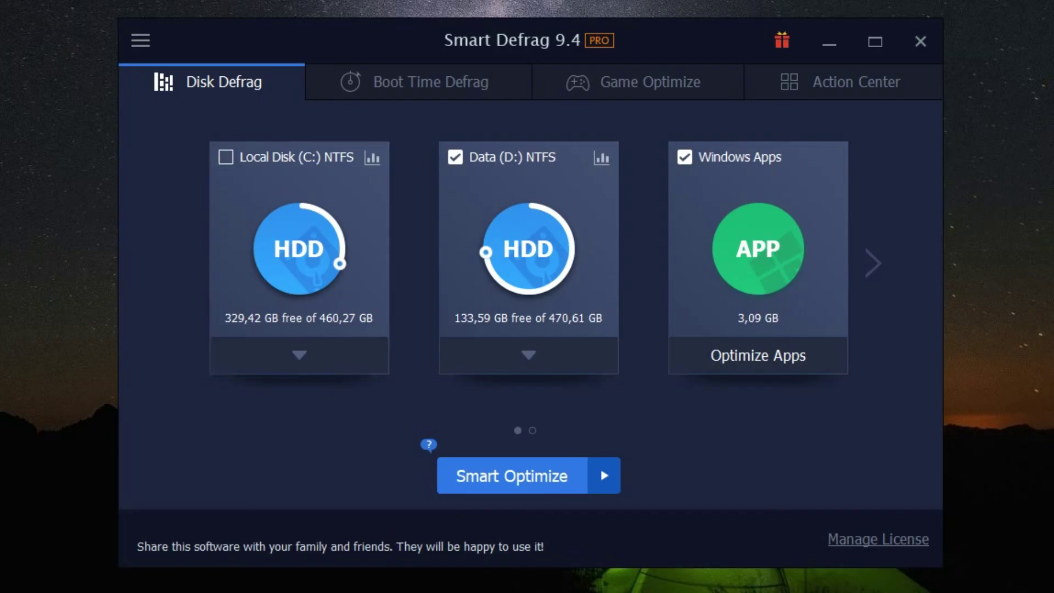
pyautogui.click(455, 157)
pyautogui.click(455, 157)
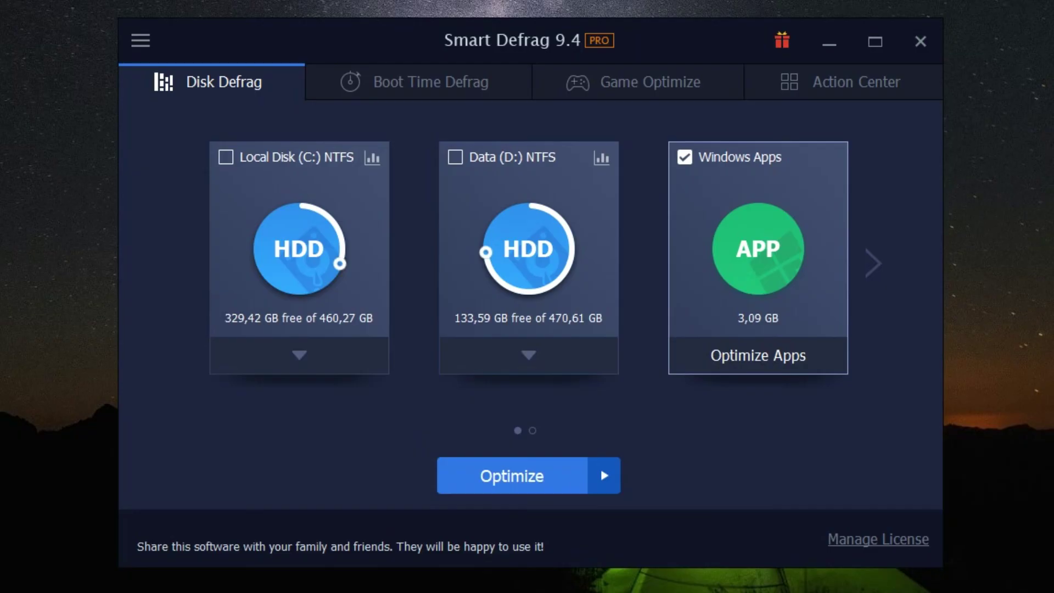
pyautogui.click(684, 157)
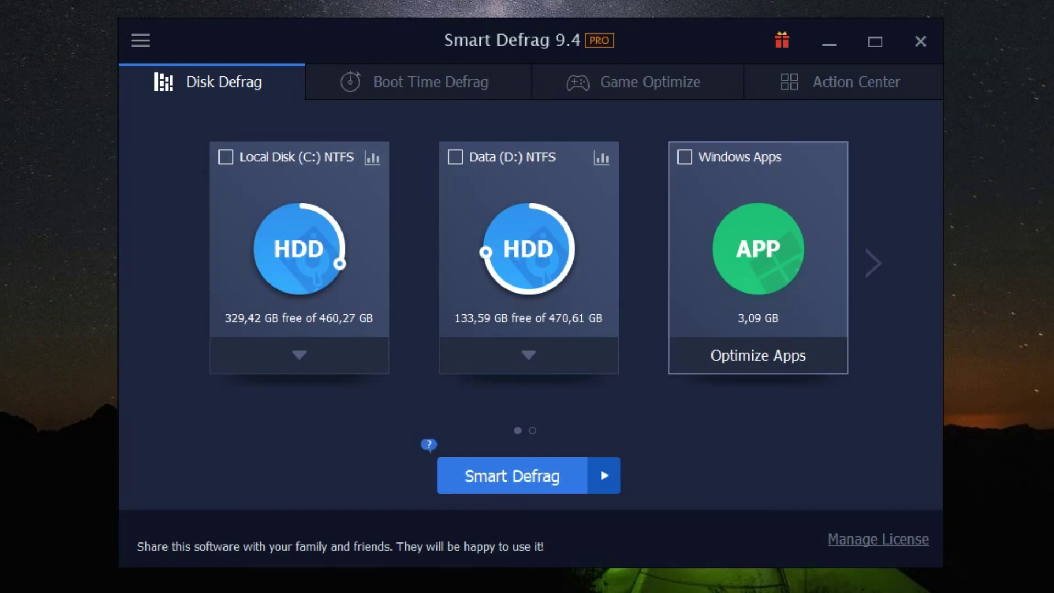